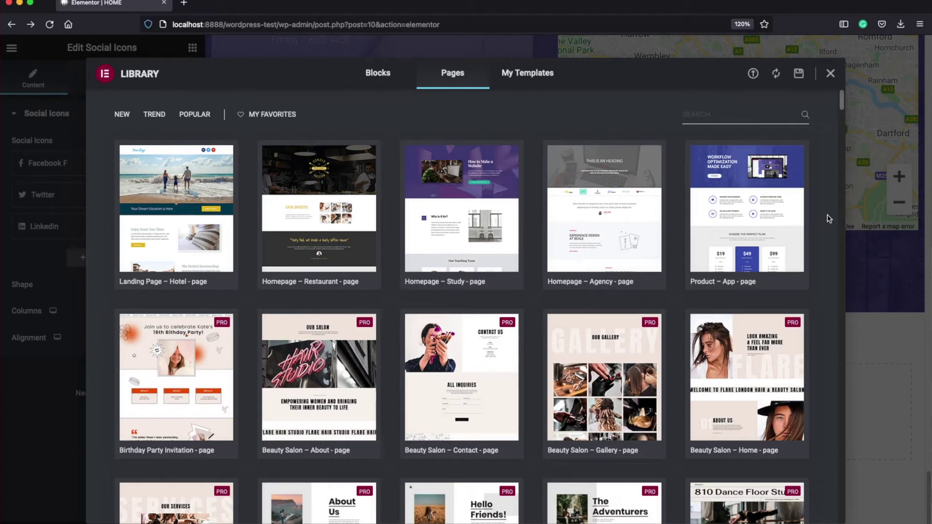
# - Scroll through the Pages grid and the 404 block designs in the template library
pyautogui.scroll(-10, 830, 219)
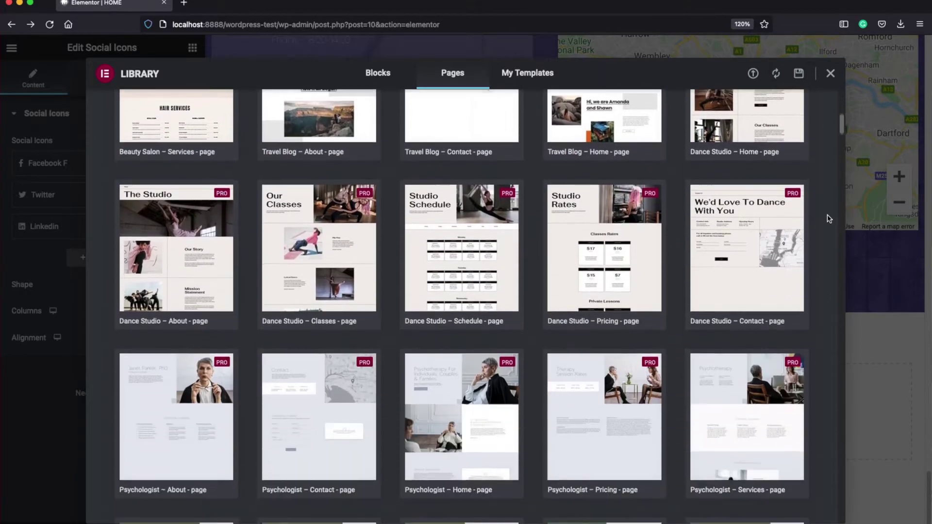
pyautogui.scroll(-6, 829, 219)
pyautogui.scroll(10, 829, 219)
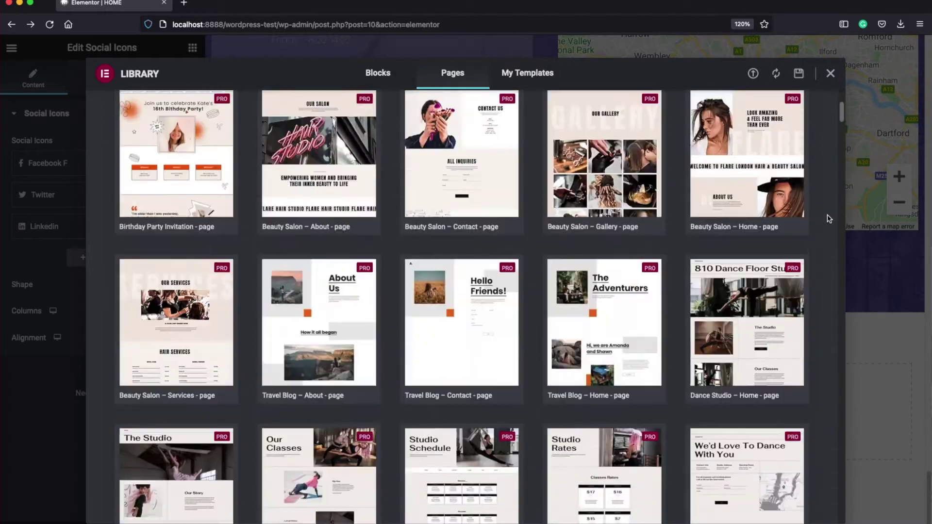
pyautogui.scroll(4, 829, 219)
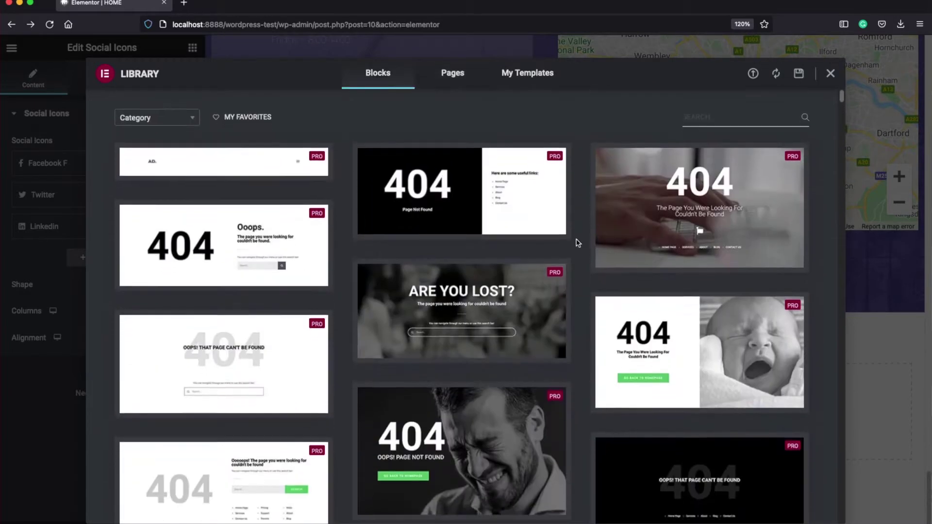
pyautogui.scroll(-3, 577, 243)
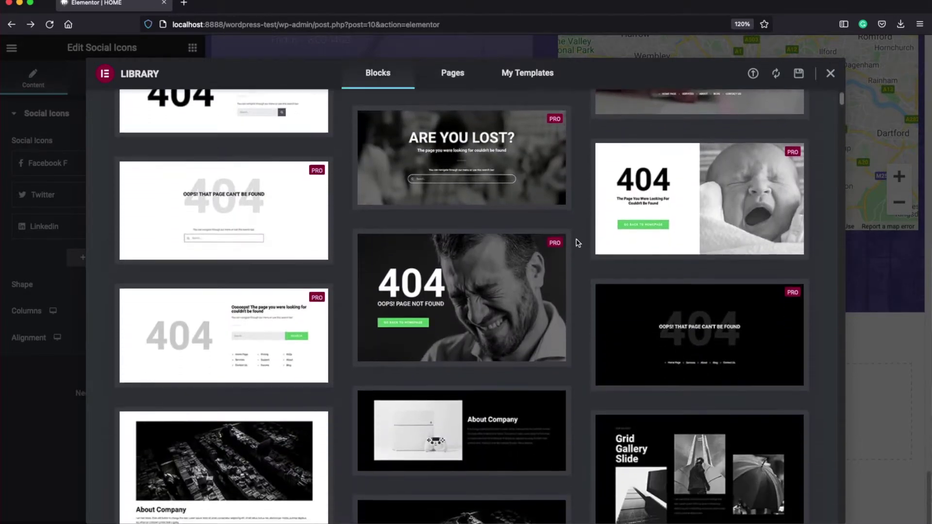
pyautogui.scroll(-5, 578, 243)
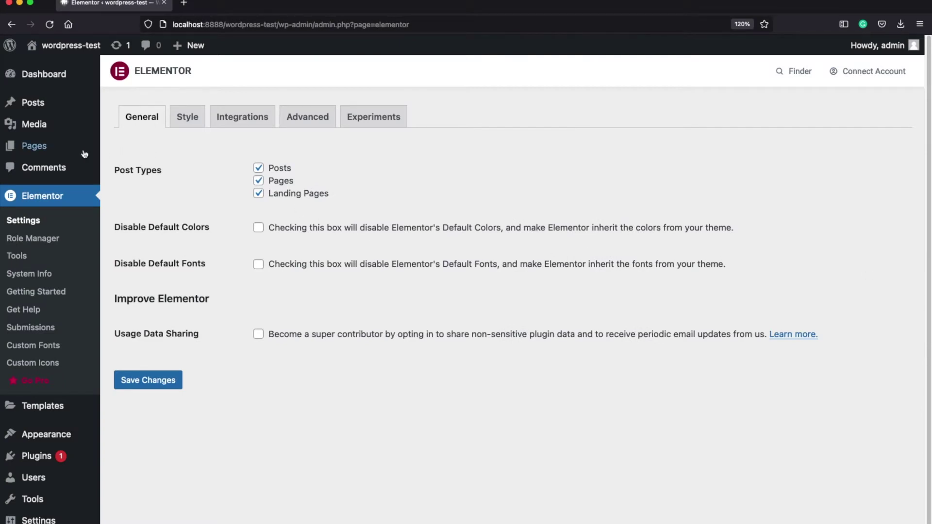
# - Open the HOME page from All Pages and launch it in Edit with Elementor
pyautogui.moveTo(48, 154)
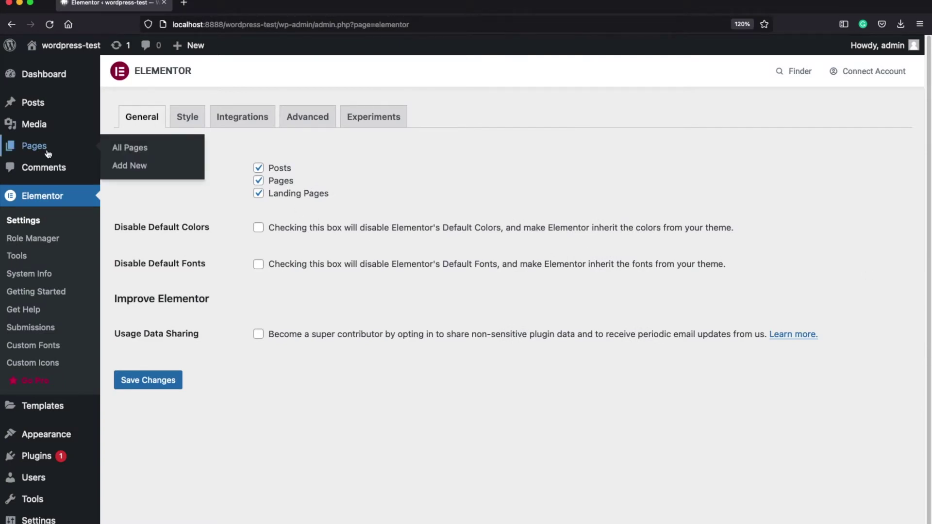
pyautogui.click(47, 152)
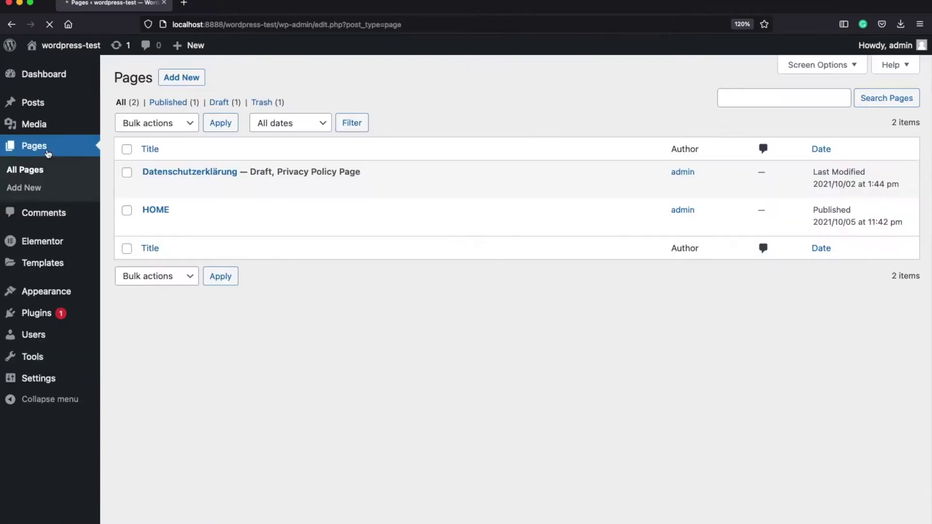
pyautogui.click(160, 212)
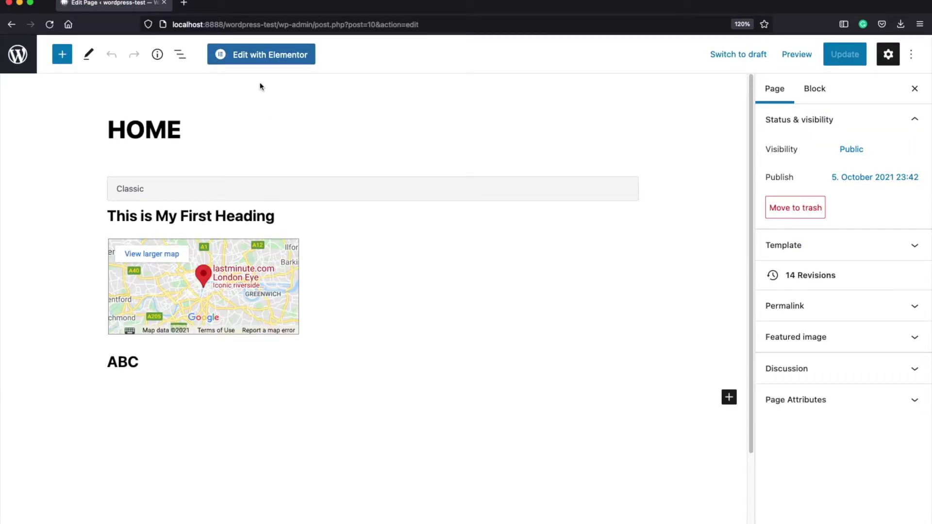
pyautogui.click(294, 58)
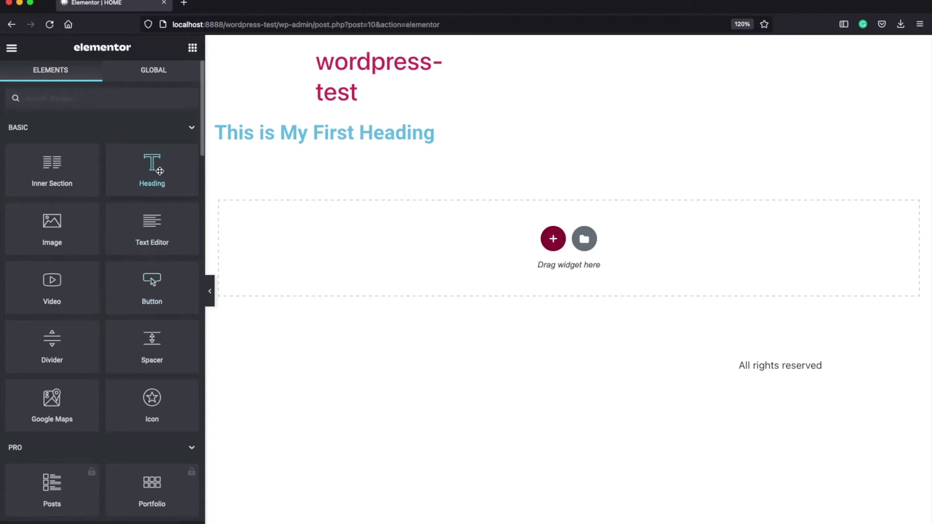
pyautogui.moveTo(154, 172); pyautogui.dragTo(435, 261)
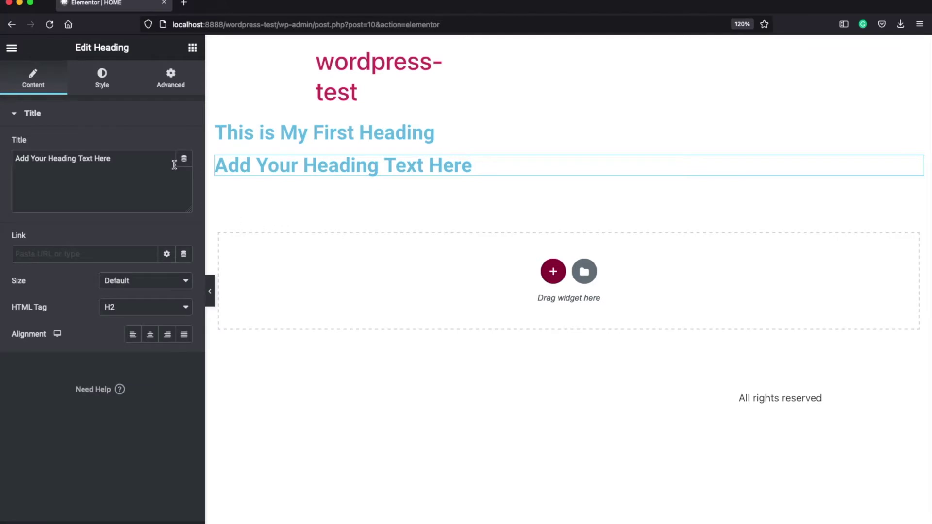
pyautogui.click(585, 142)
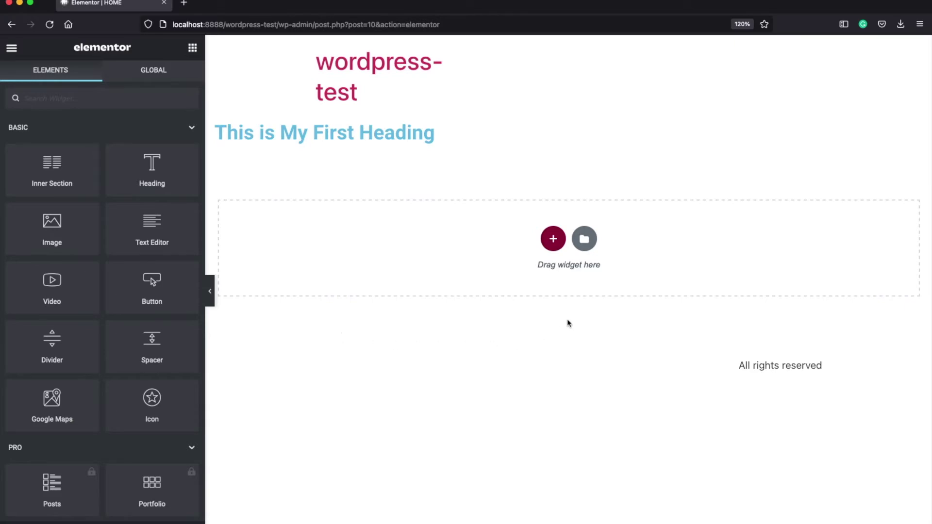
# - Open the template Library, browse the Blocks tab, then return to Pages
pyautogui.click(585, 242)
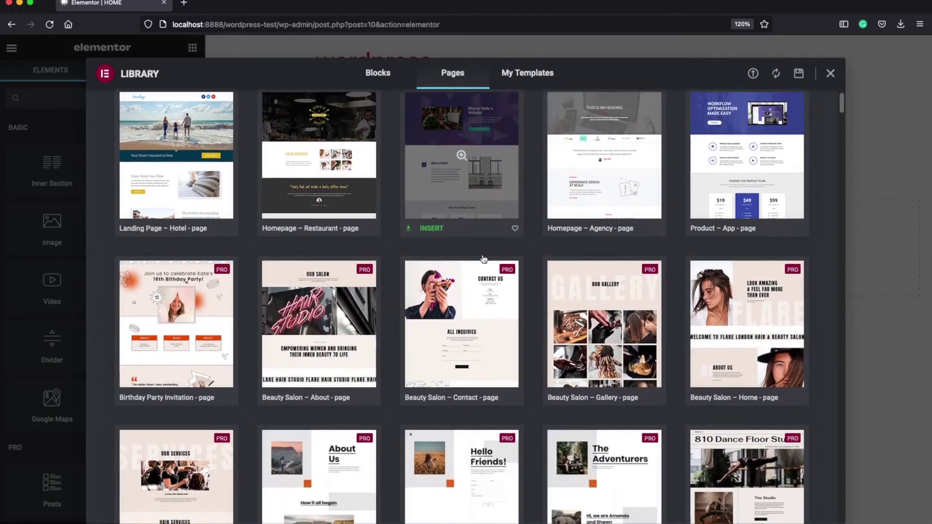
pyautogui.click(378, 73)
pyautogui.scroll(-10, 576, 180)
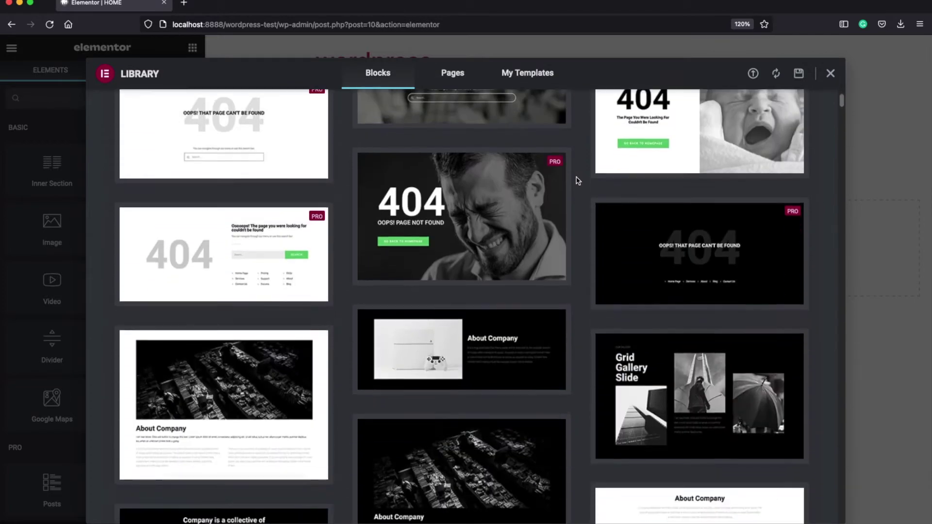
pyautogui.scroll(10, 573, 175)
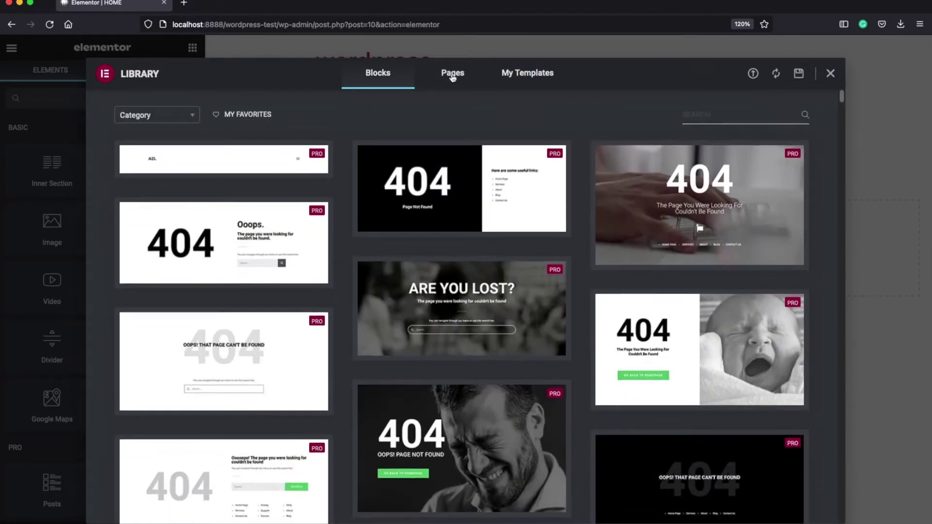
pyautogui.click(453, 75)
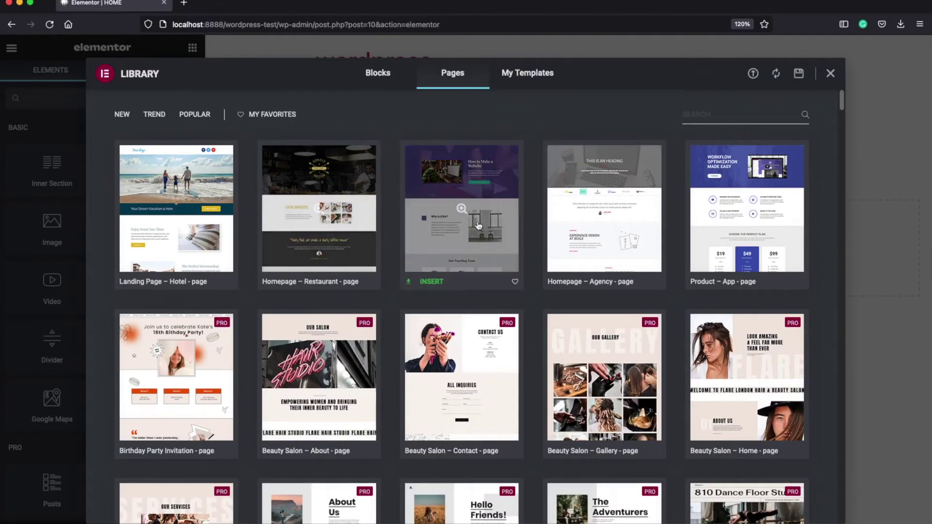
# - Preview the Homepage – Study template and insert it into the HOME page
pyautogui.click(462, 209)
pyautogui.scroll(-5, 727, 254)
pyautogui.scroll(-10, 727, 253)
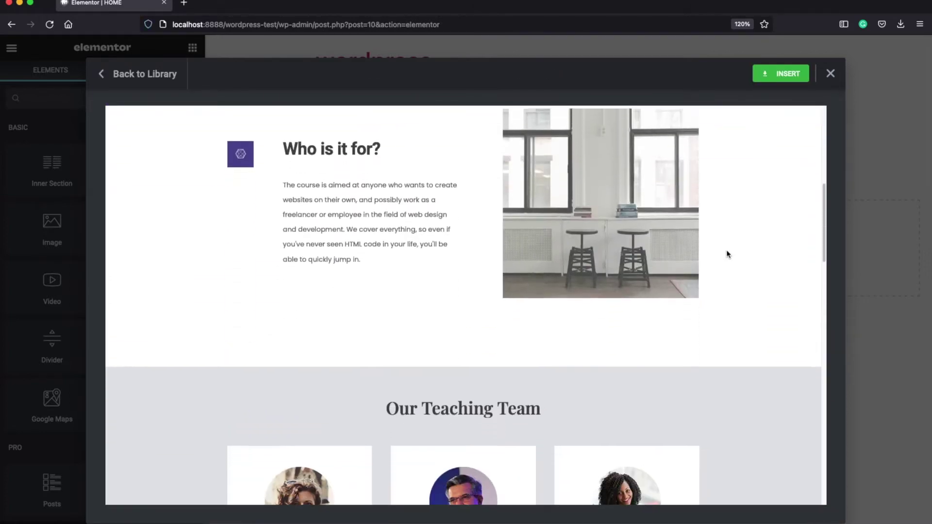
pyautogui.scroll(-8, 727, 254)
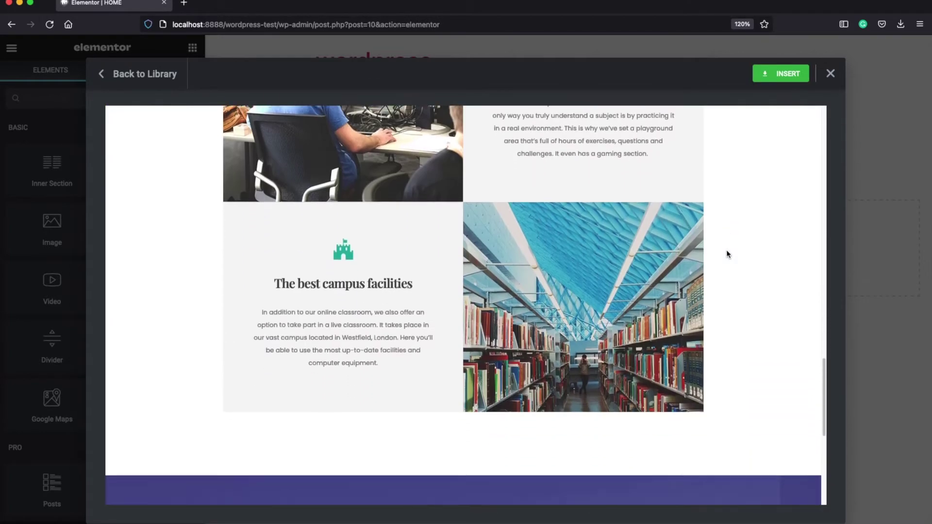
pyautogui.scroll(20, 726, 254)
pyautogui.scroll(1, 728, 253)
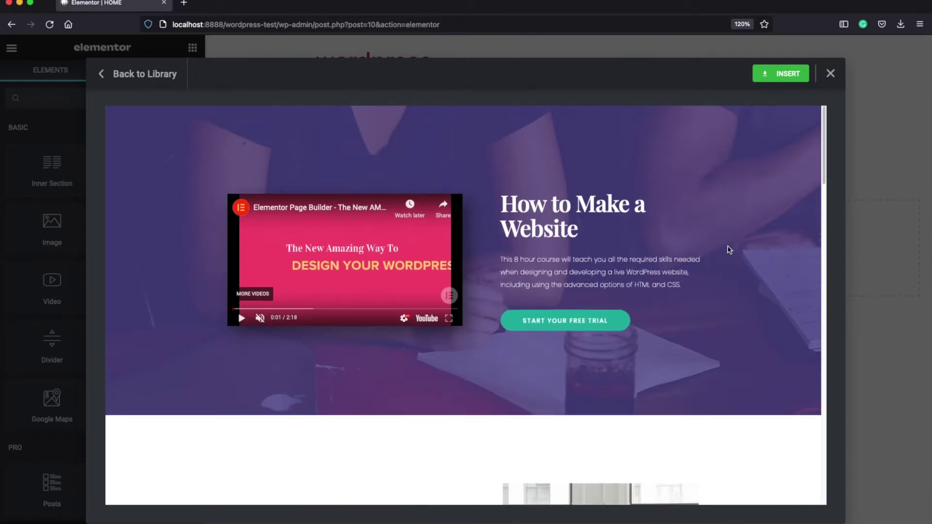
pyautogui.click(781, 74)
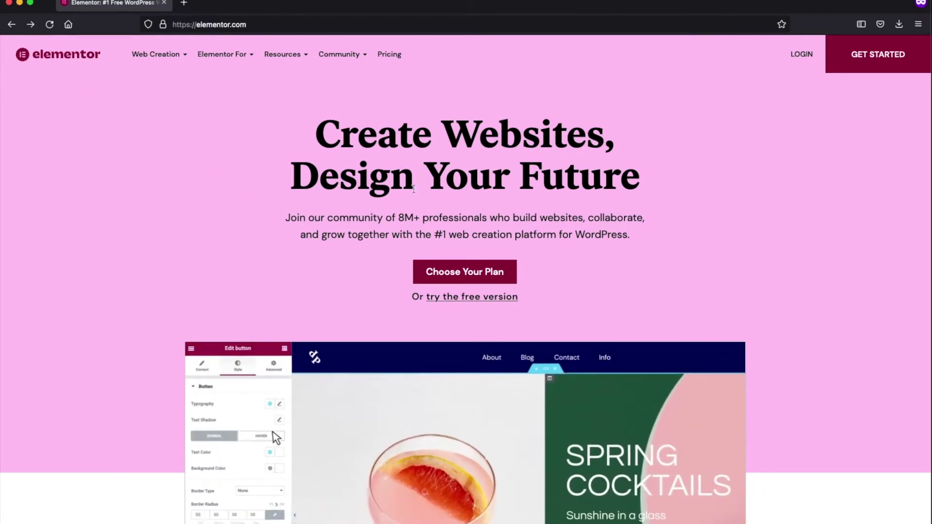
# - Connect to the template library via GET STARTED and review the inserted Study sections
pyautogui.click(878, 54)
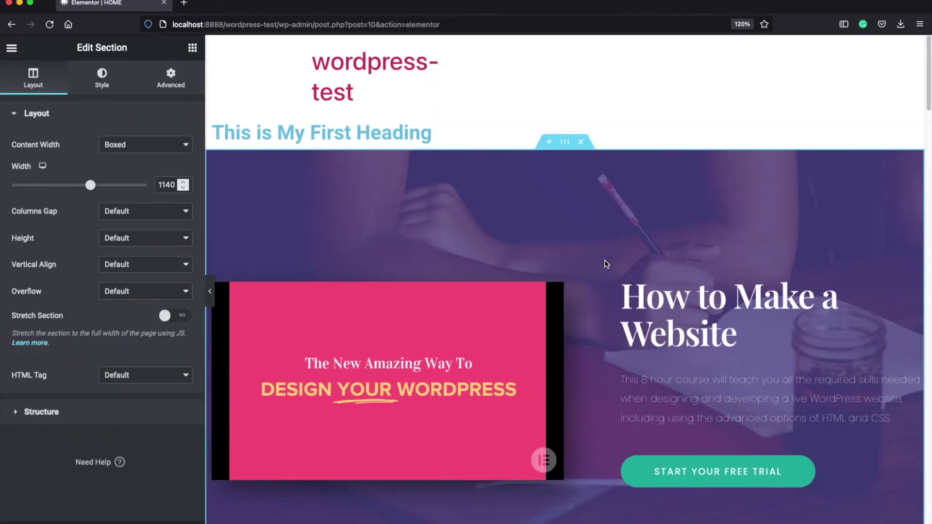
pyautogui.scroll(-8, 606, 264)
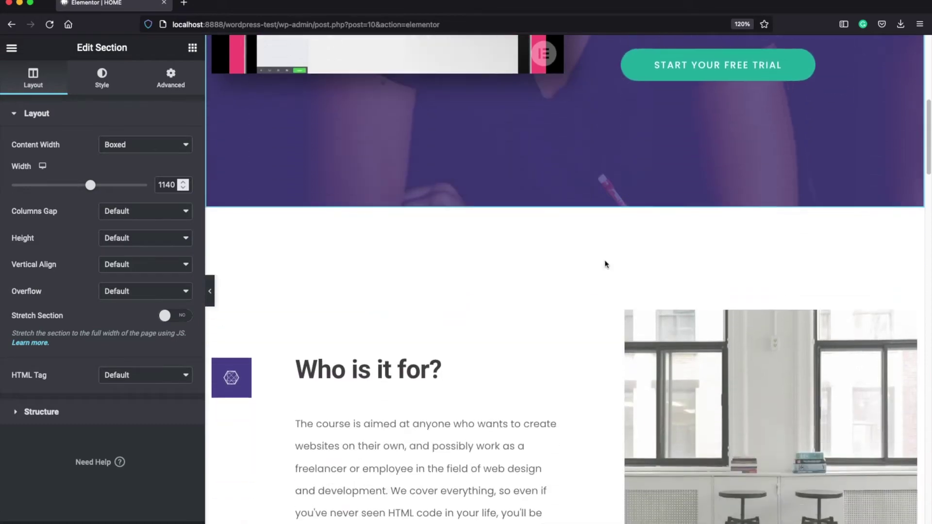
pyautogui.scroll(-16, 606, 264)
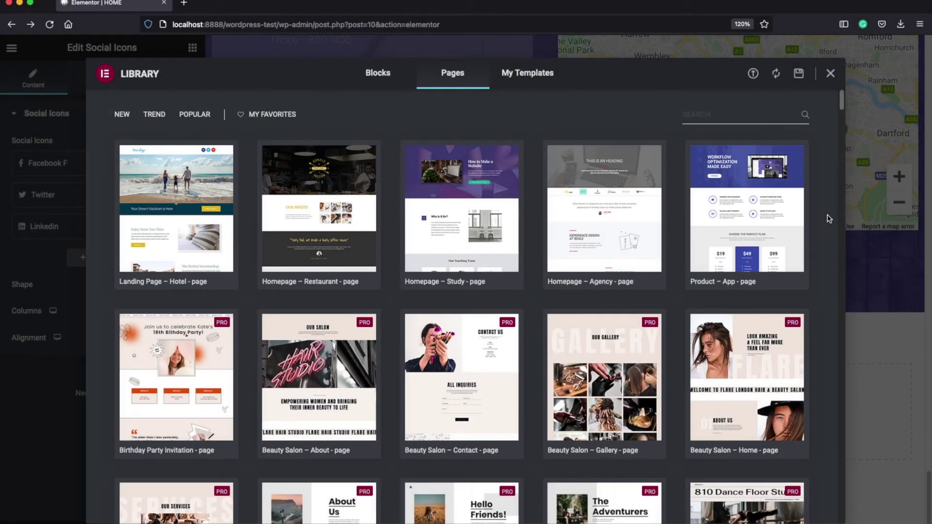
pyautogui.scroll(-10, 829, 219)
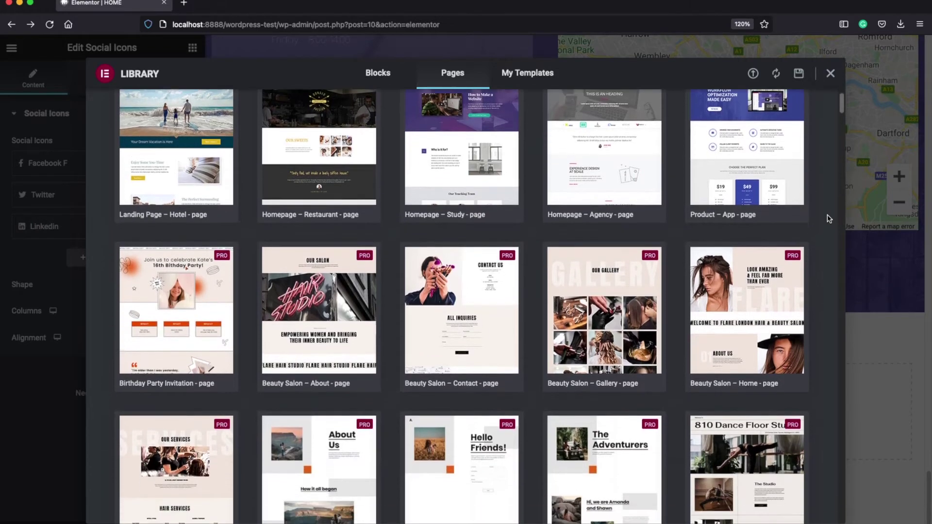
pyautogui.scroll(-6, 829, 218)
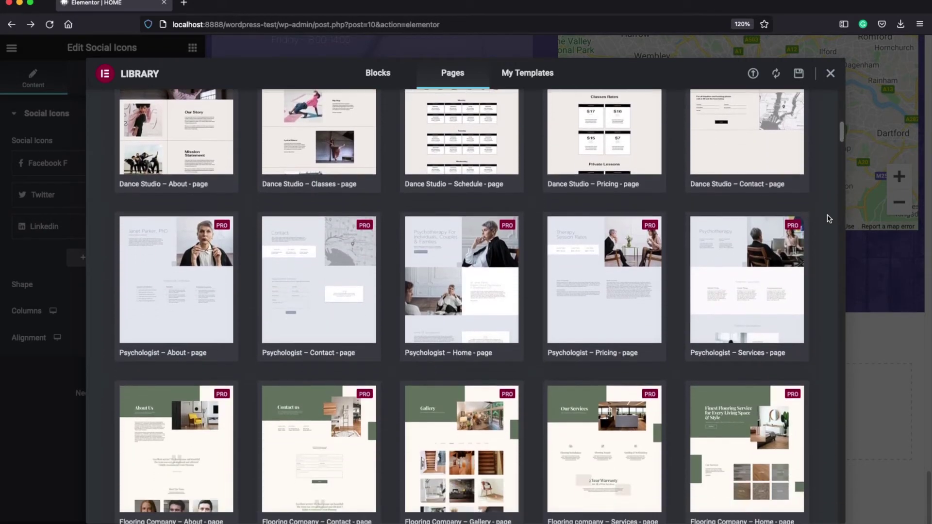
pyautogui.scroll(13, 829, 218)
pyautogui.scroll(3, 829, 219)
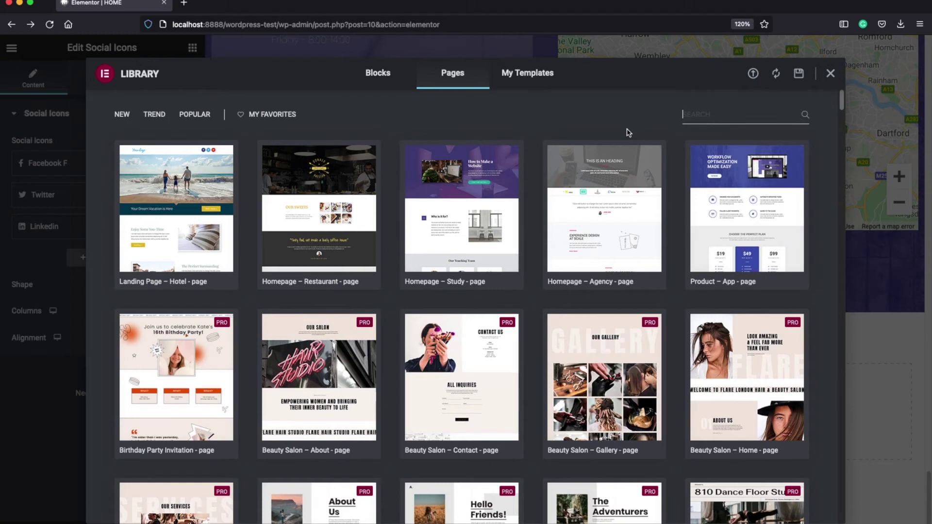
# - Search 'fitn', favorite Homepage – Fitness, and show My Favorites
pyautogui.write('fitness')
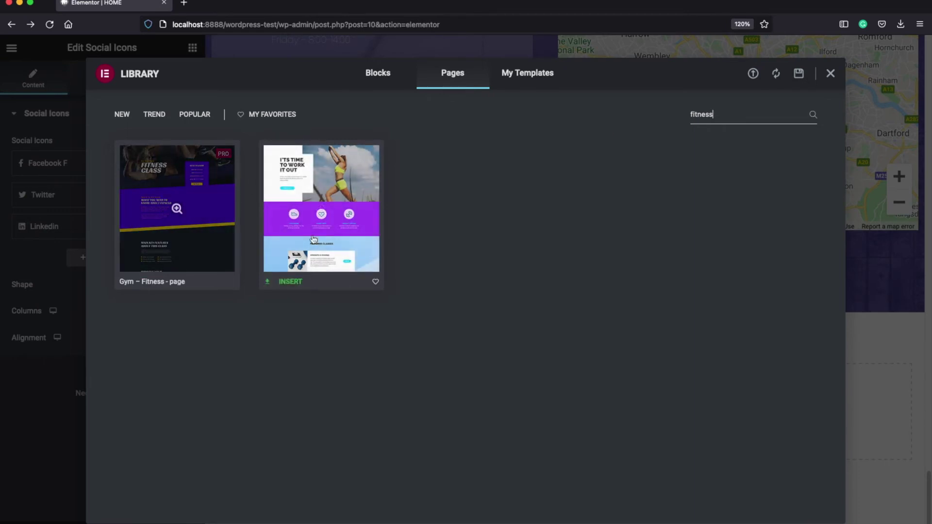
pyautogui.click(376, 285)
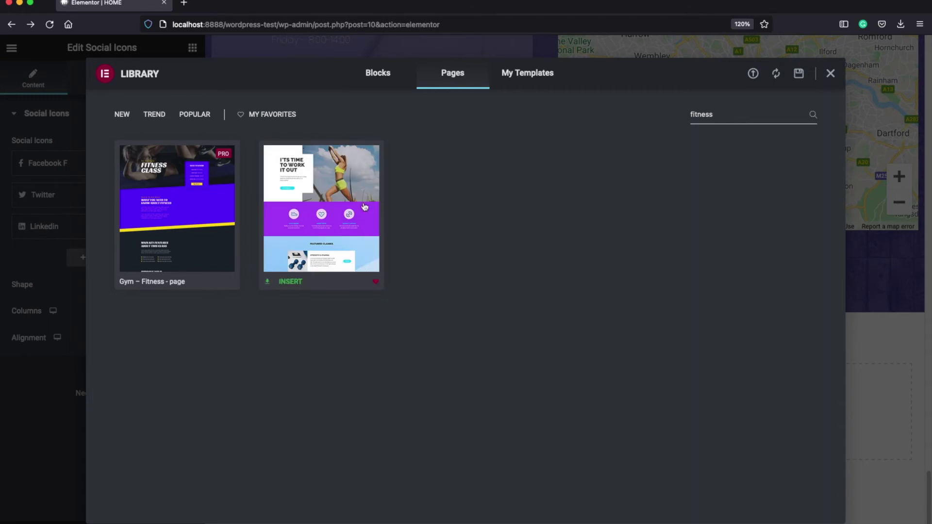
pyautogui.click(270, 115)
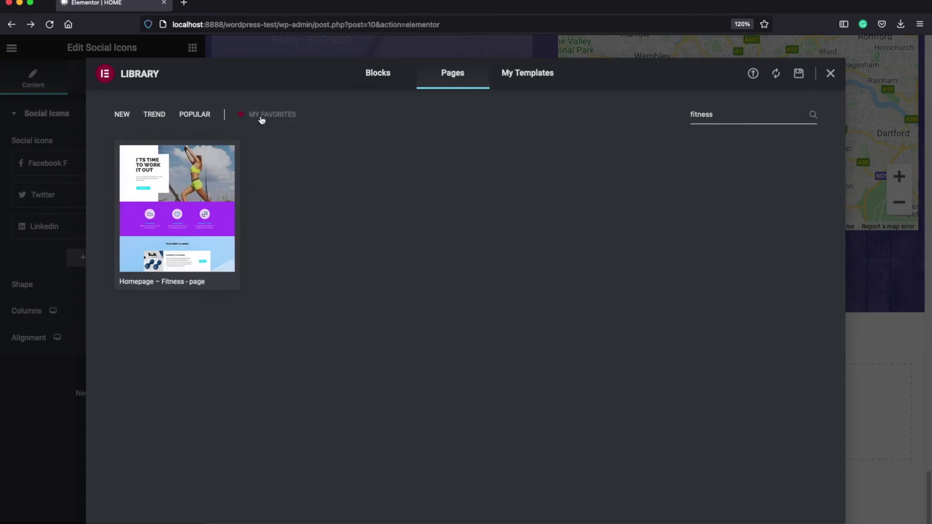
# - Re-sort page templates by New, Trend and Popular, then switch the library to Blocks
pyautogui.click(124, 118)
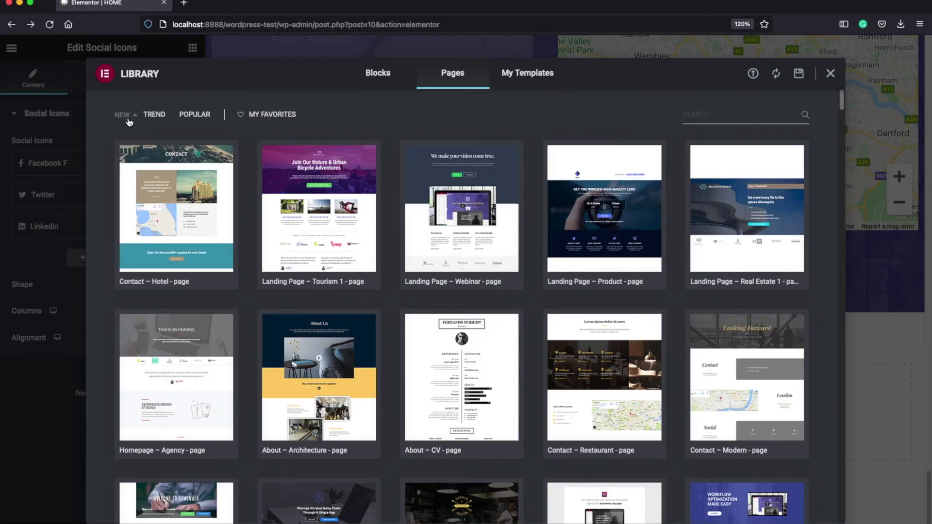
pyautogui.click(122, 115)
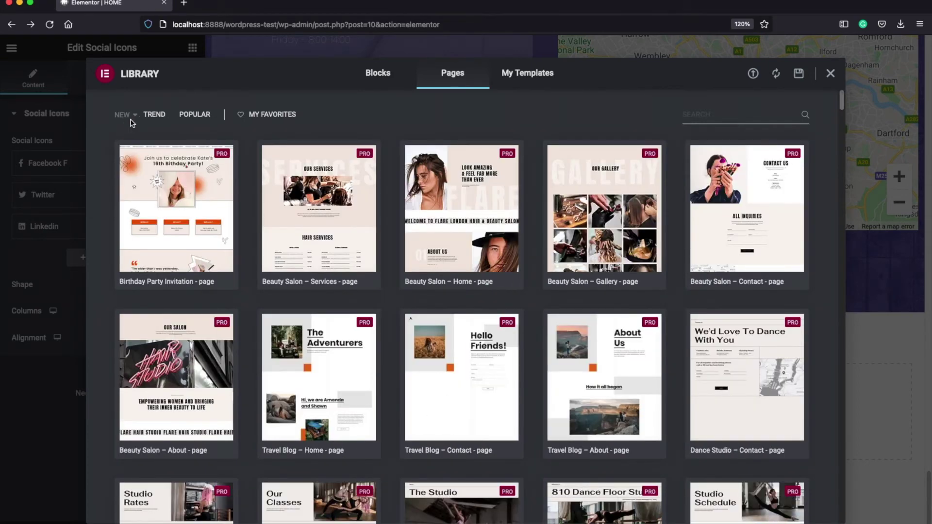
pyautogui.click(156, 117)
pyautogui.click(192, 118)
pyautogui.click(376, 82)
# - Filter the block library to the Contact category
pyautogui.scroll(-5, 578, 243)
pyautogui.scroll(-5, 577, 242)
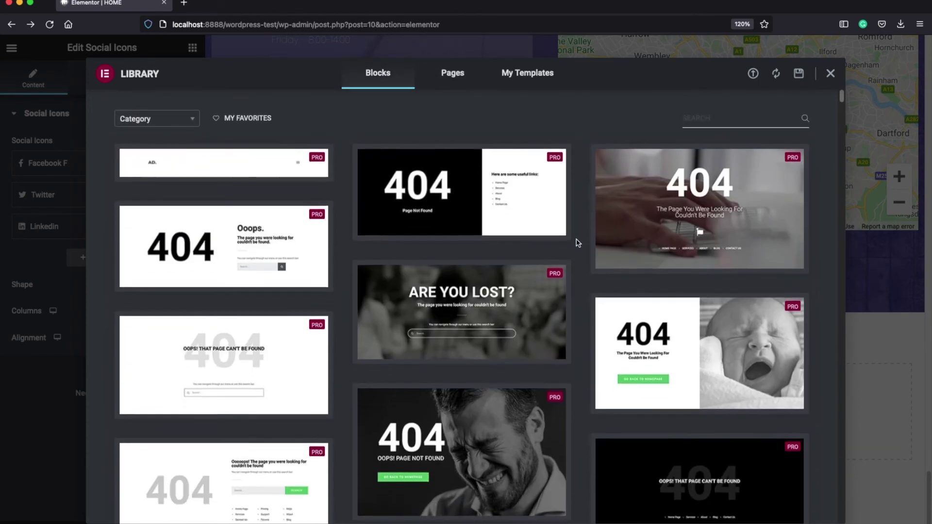
pyautogui.scroll(-6, 578, 243)
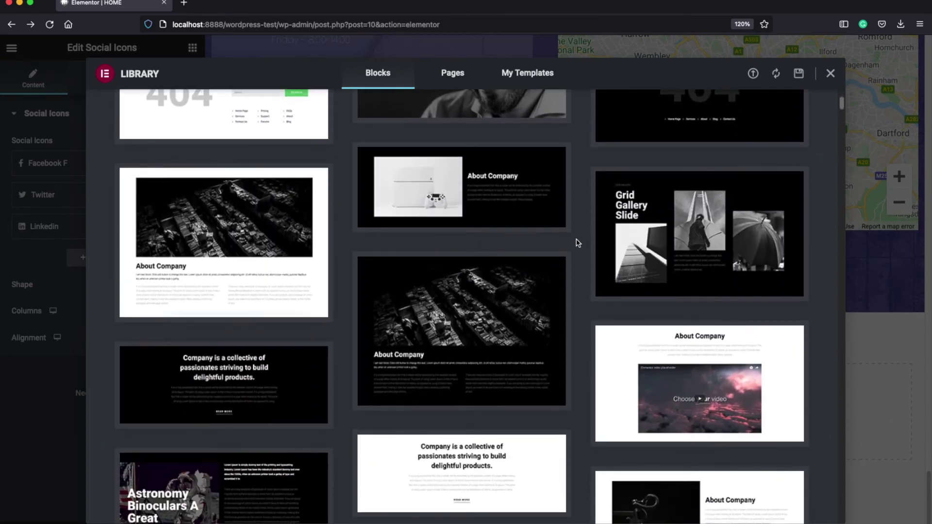
pyautogui.scroll(-5, 577, 243)
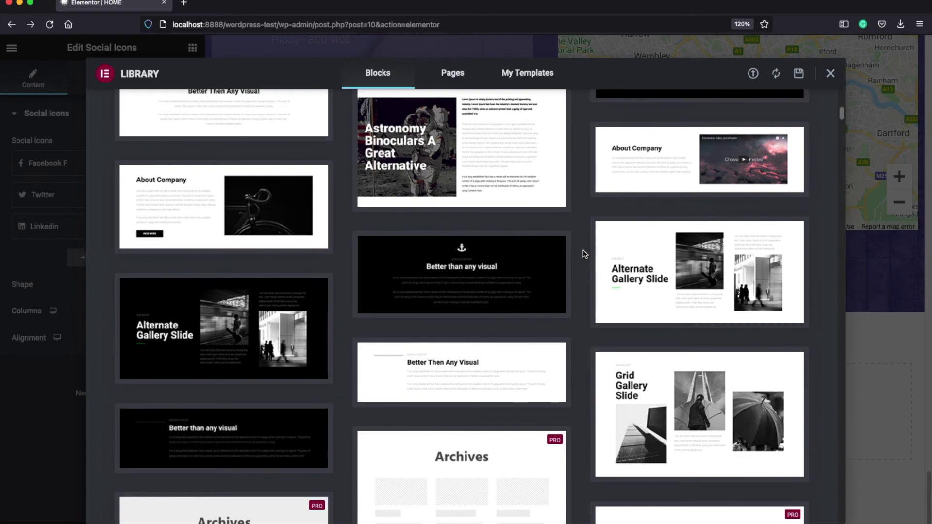
pyautogui.scroll(15, 584, 254)
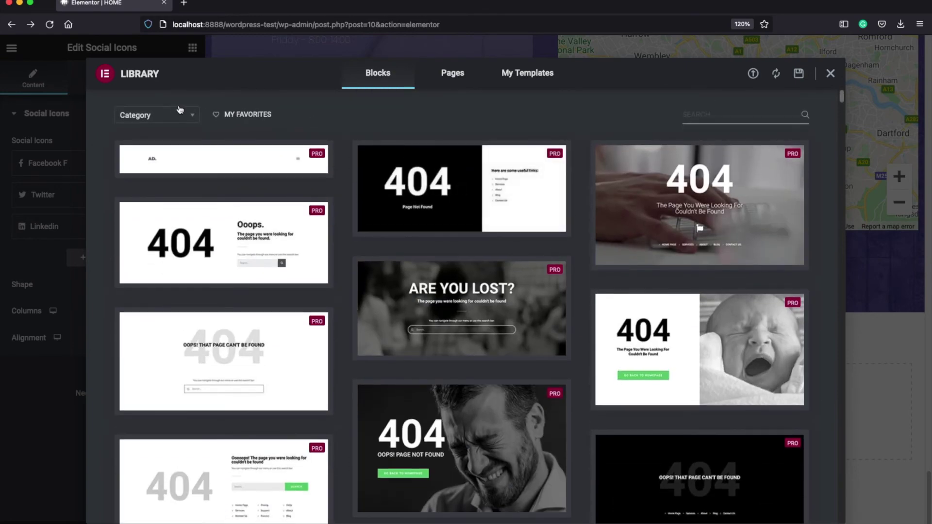
pyautogui.click(192, 122)
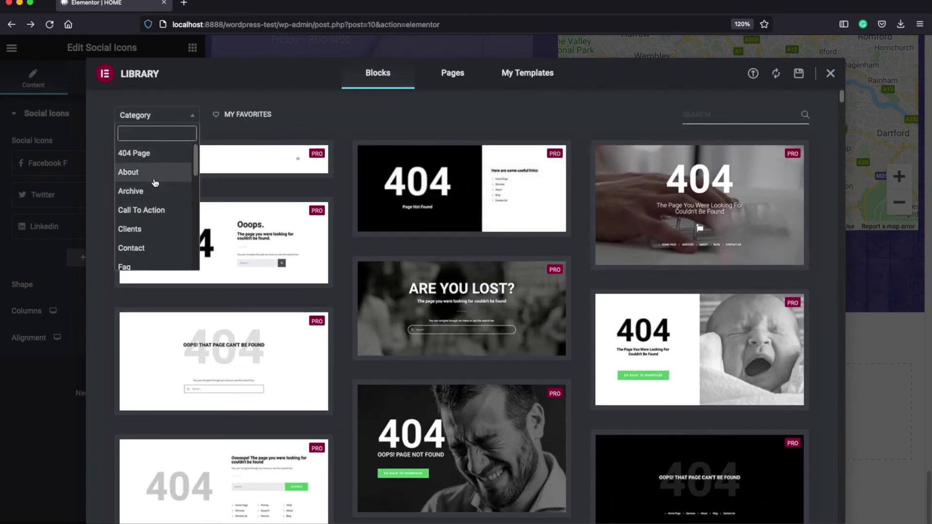
pyautogui.scroll(-2, 155, 218)
pyautogui.scroll(2, 157, 176)
pyautogui.scroll(-2, 154, 210)
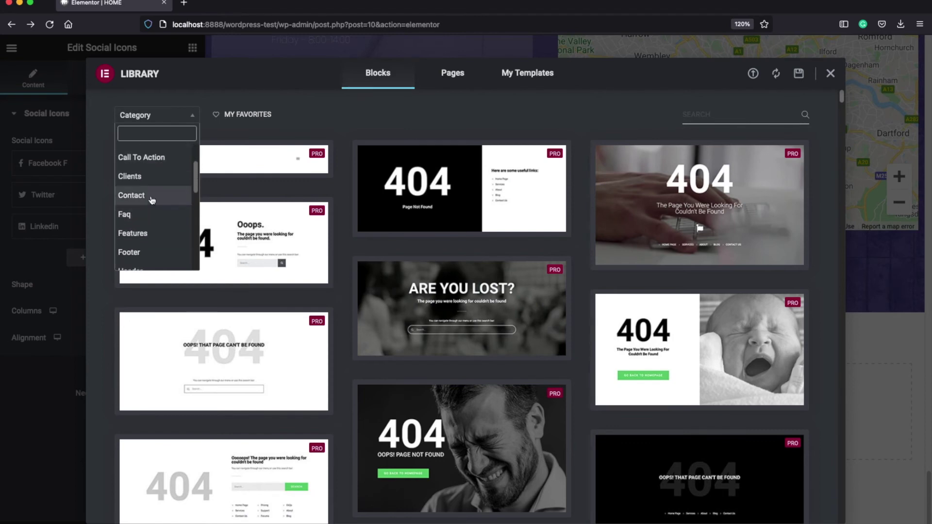
pyautogui.click(152, 199)
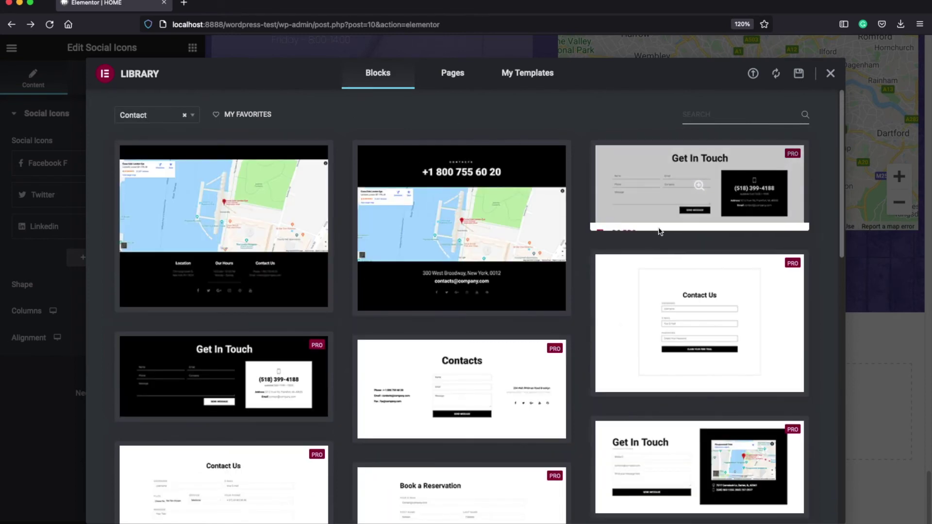
# - Preview the 'For any inquiries please email' contact block with map
pyautogui.scroll(-3, 579, 271)
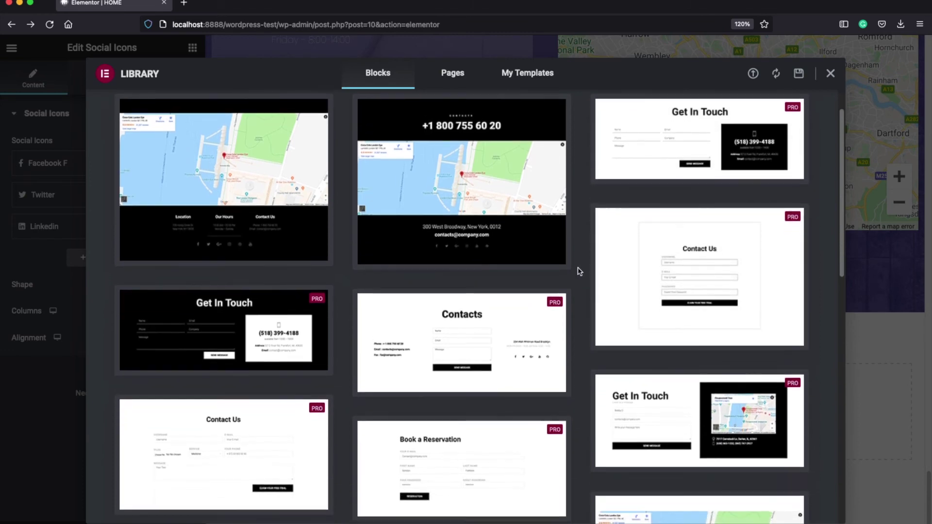
pyautogui.scroll(1, 568, 262)
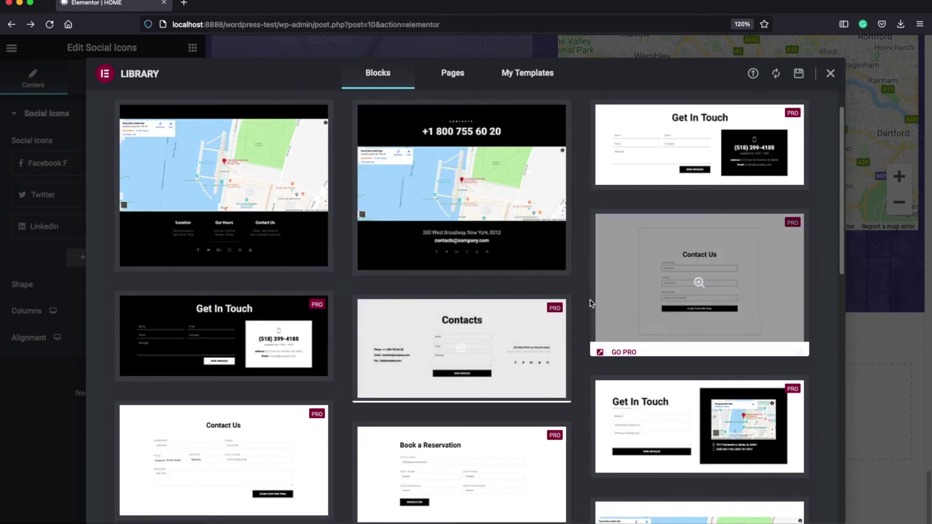
pyautogui.scroll(-3, 591, 303)
pyautogui.scroll(-10, 587, 282)
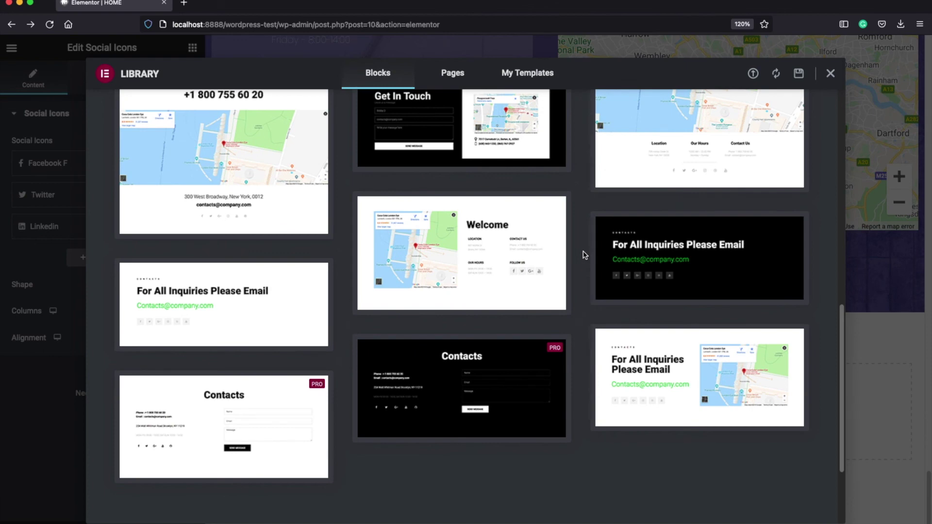
pyautogui.click(684, 373)
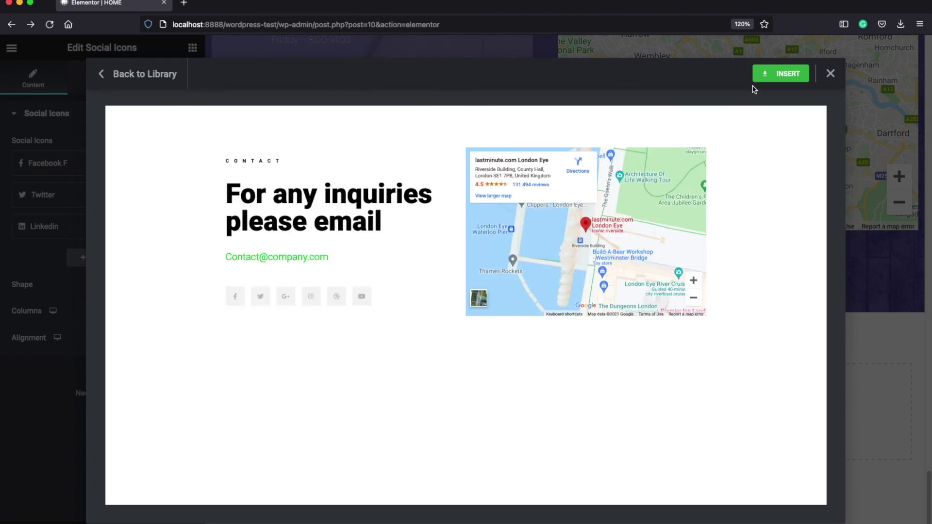
# - Insert the previewed inquiries contact block into the HOME page
pyautogui.click(774, 76)
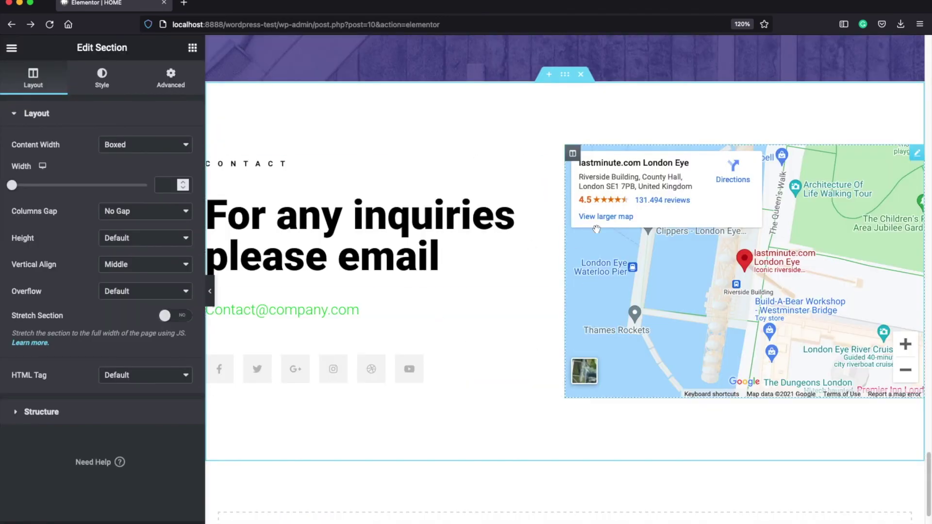
pyautogui.scroll(-2, 509, 210)
pyautogui.scroll(3, 508, 210)
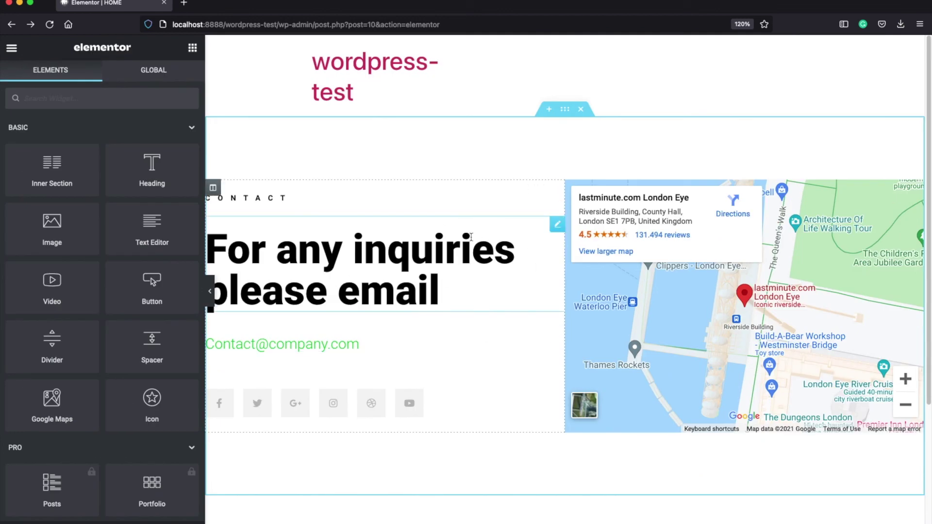
# - Select the contact block's heading text for editing
pyautogui.click(424, 266)
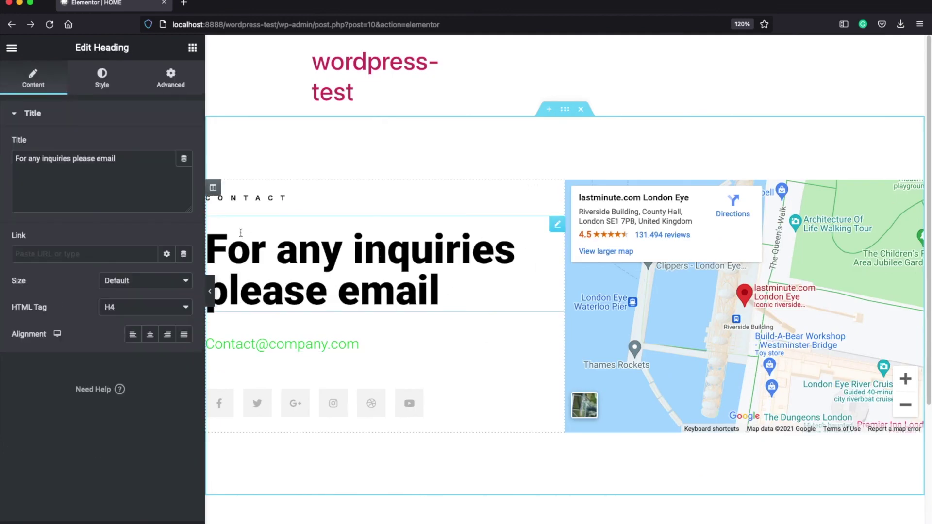
pyautogui.moveTo(440, 291); pyautogui.dragTo(212, 222)
pyautogui.click(474, 286)
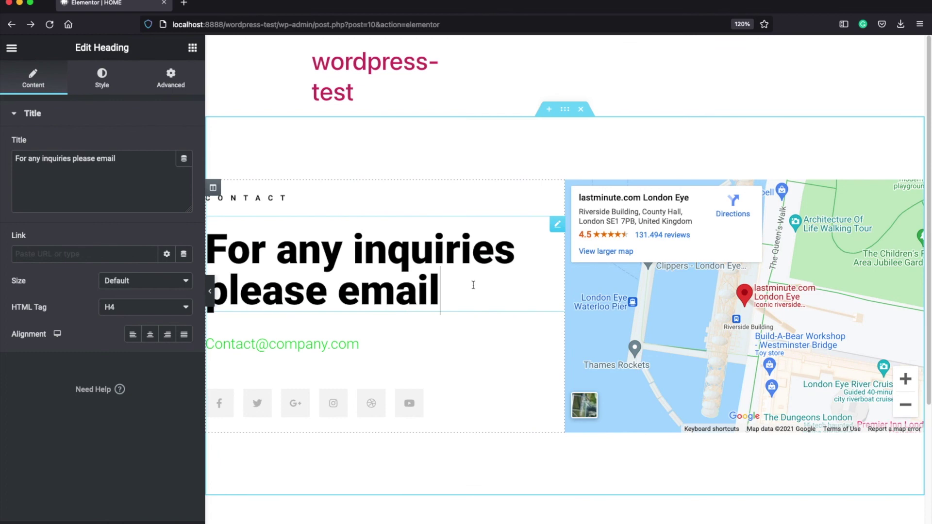